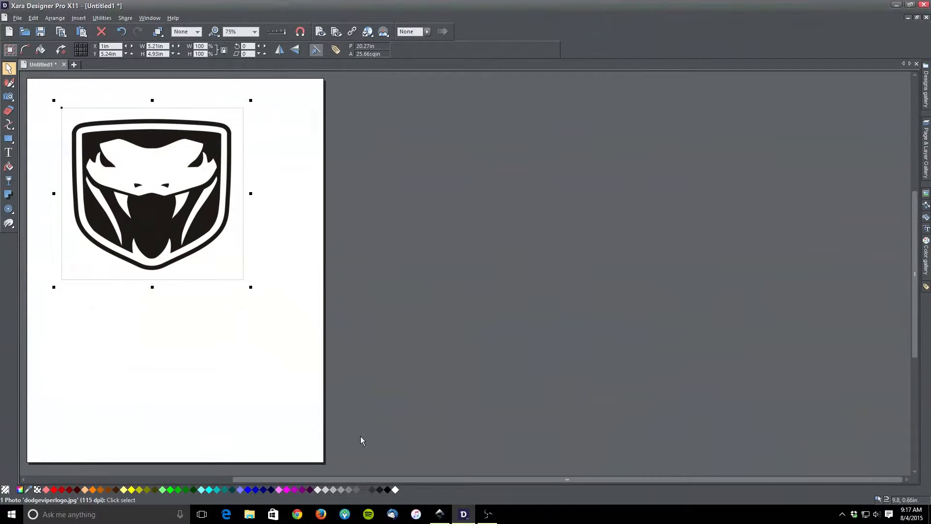
- Select the viper logo photo on the page and open the Bitmap Tracer for it
scroll(158, 190, "up", 6, "ctrl")
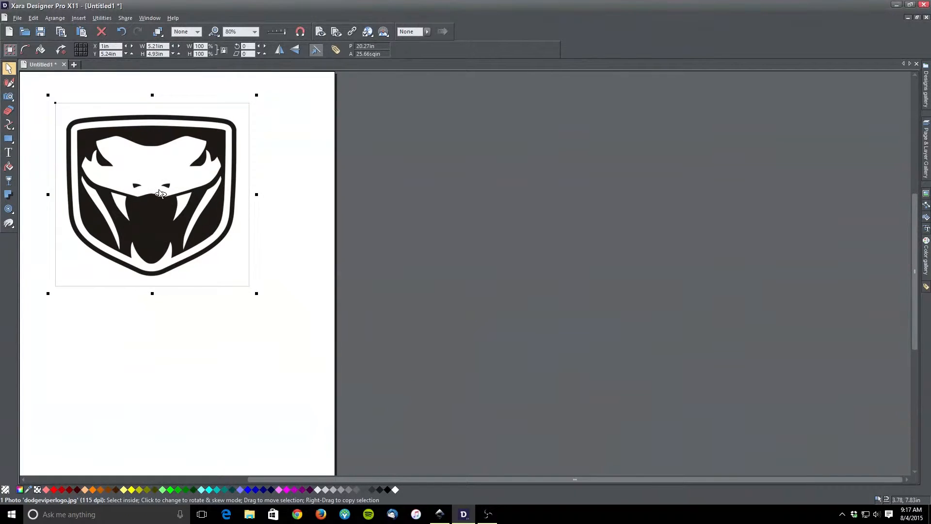
scroll(161, 193, "down", 5, "ctrl")
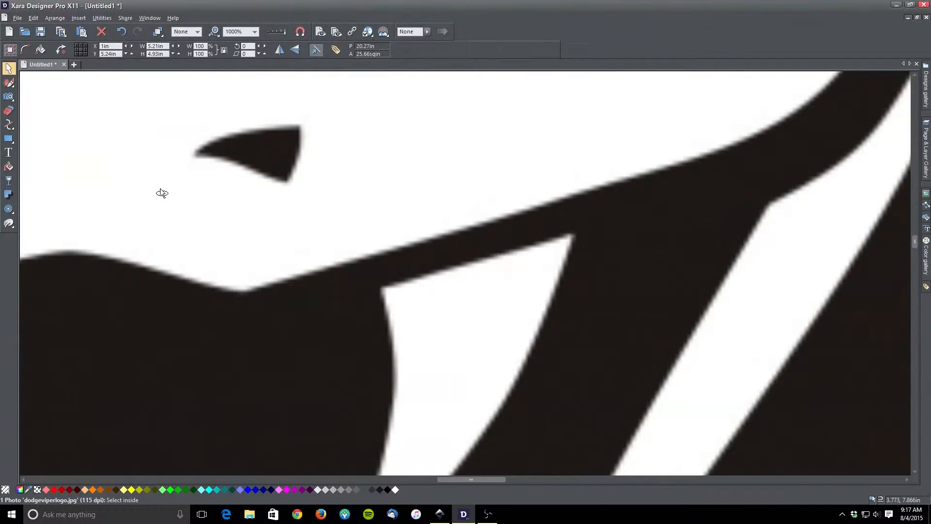
scroll(162, 186, "down", 1, "ctrl")
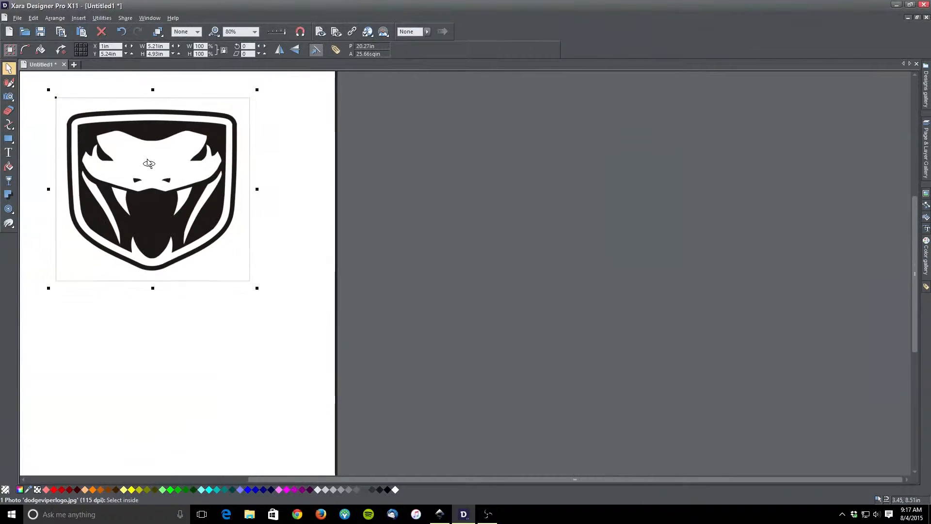
left_click(151, 130)
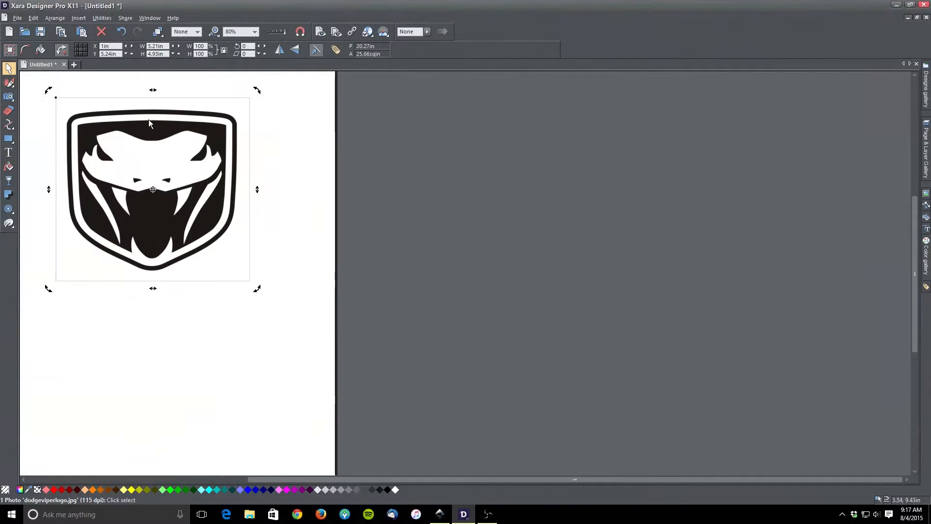
left_click(116, 123)
left_click(102, 18)
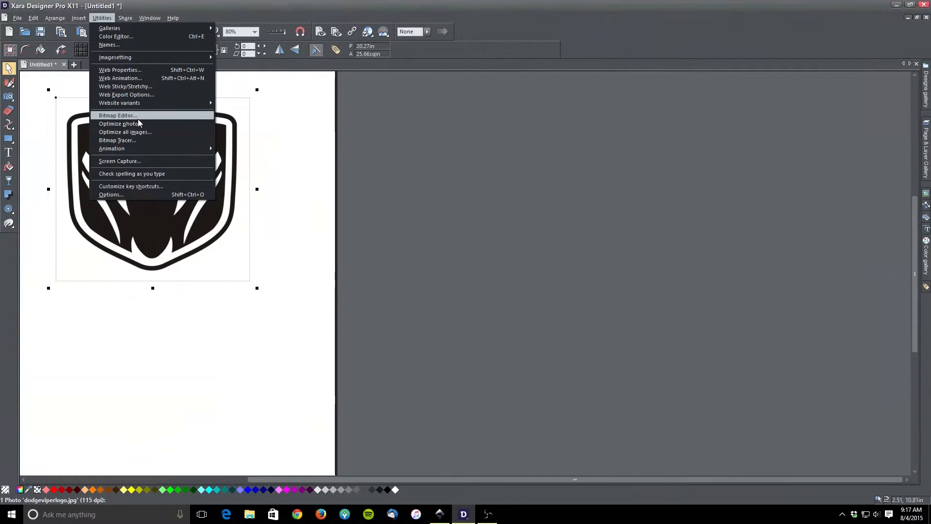
left_click(140, 141)
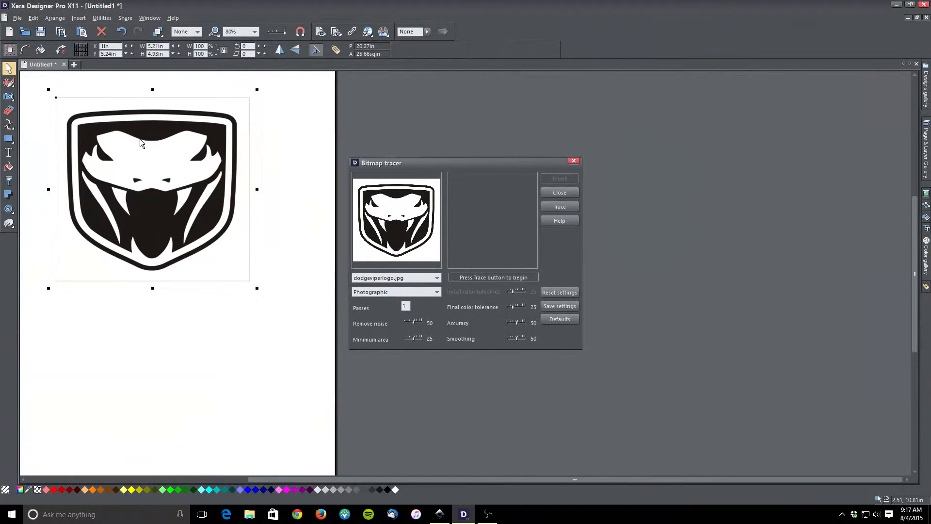
- Trace the viper logo in Monochrome mode with the default settings
left_click_drag(462, 160, 367, 117)
left_click(315, 248)
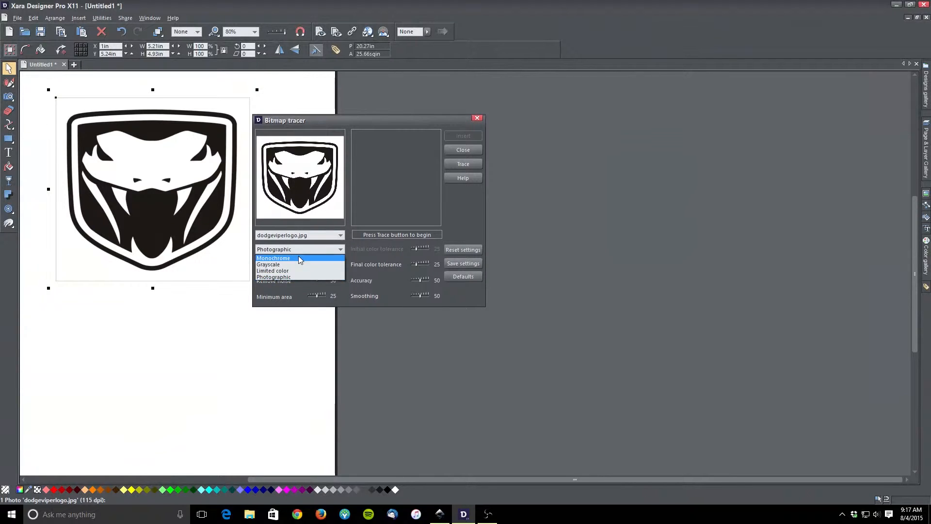
left_click(298, 257)
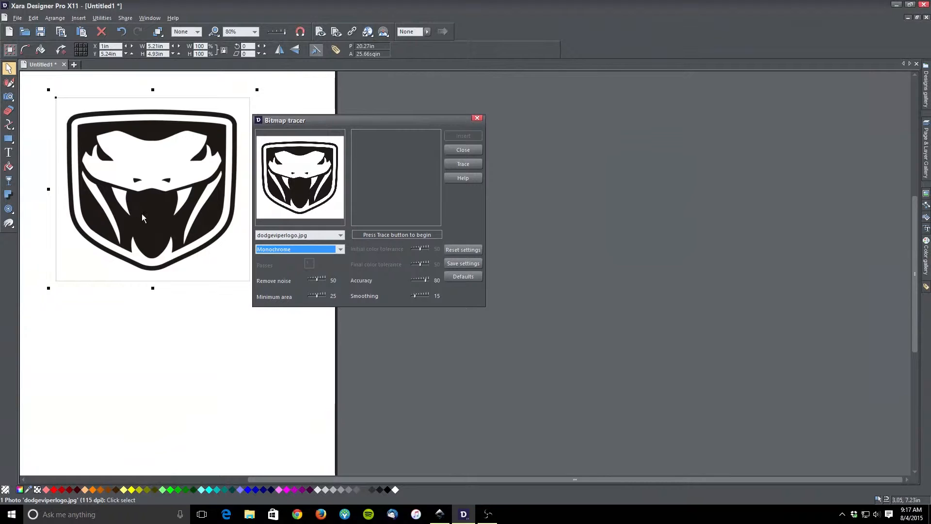
left_click(477, 166)
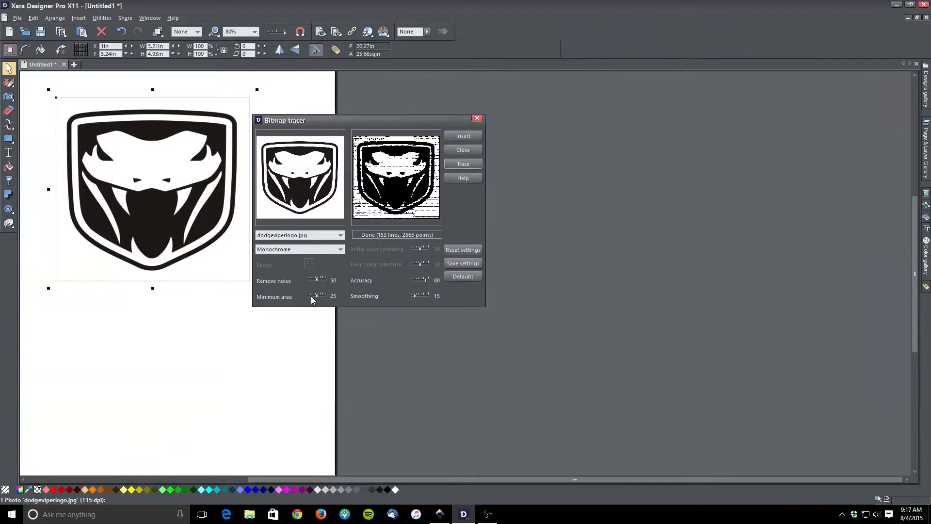
- Retrace in Monochrome with remove noise 100, minimum area 3, accuracy 100 and smoothing 6
left_click_drag(317, 296, 309, 298)
left_click(423, 281)
left_click(456, 163)
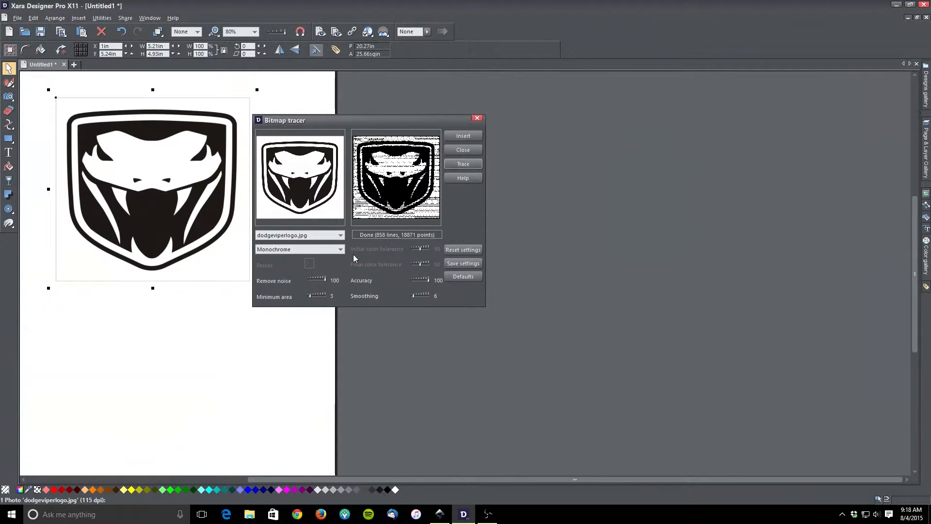
- Switch the trace mode to Grayscale and trace the logo with its default settings
left_click(339, 248)
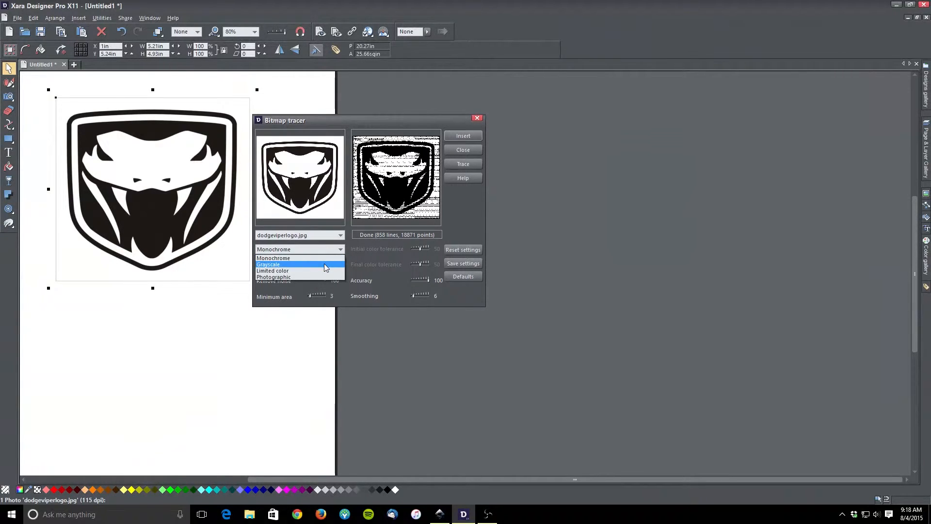
left_click(324, 264)
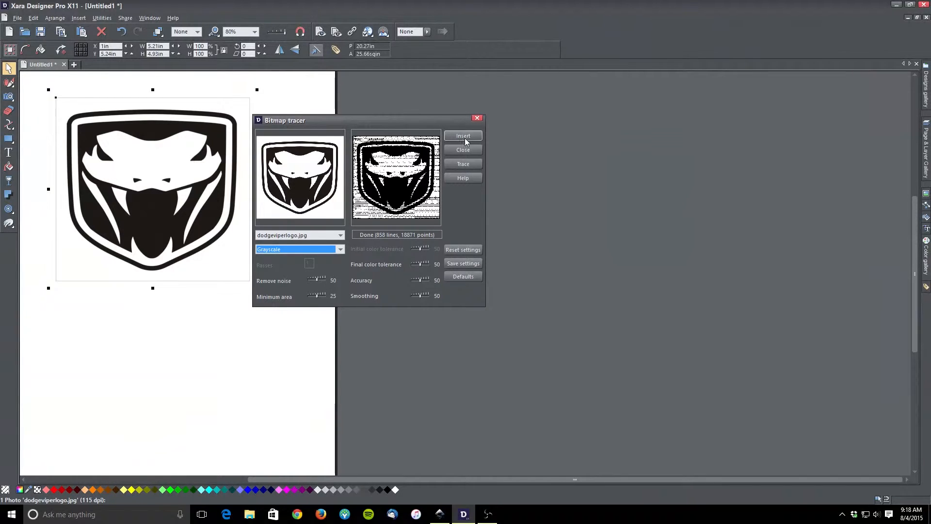
left_click(467, 167)
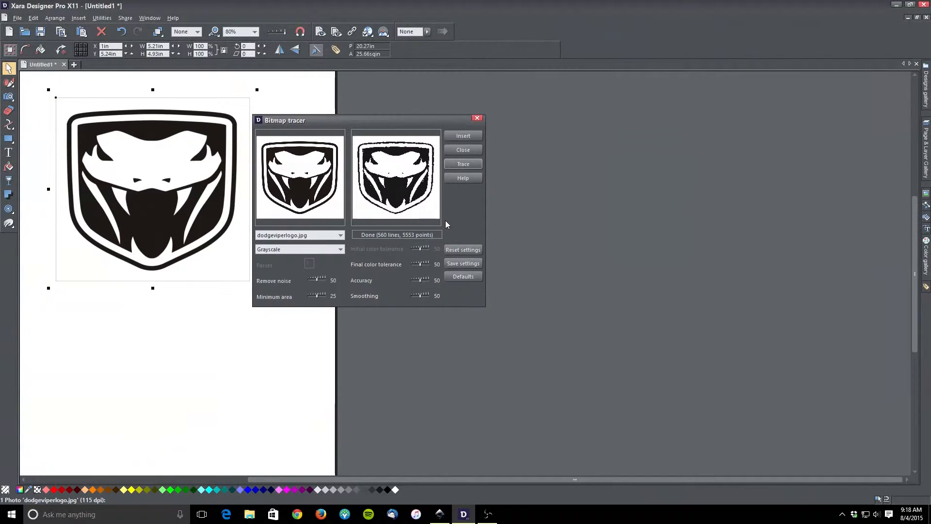
- Retrace in Grayscale with remove noise 100, minimum area 2, final color tolerance 9, accuracy 94 and smoothing 9
left_click_drag(317, 295, 313, 301)
left_click(420, 280)
left_click_drag(421, 264, 415, 264)
left_click(464, 165)
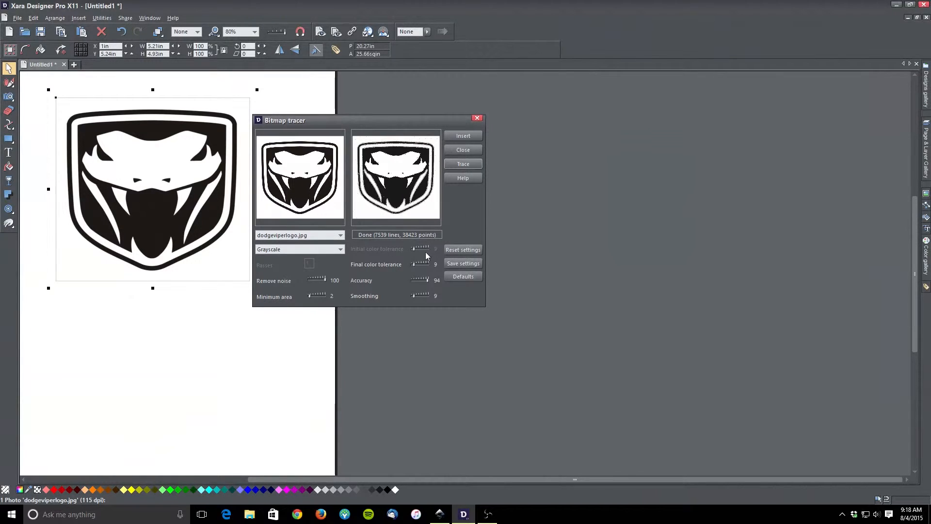
- Set the final color tolerance to 100, retrace the logo and insert the result into the document
left_click_drag(415, 264, 430, 266)
left_click(463, 167)
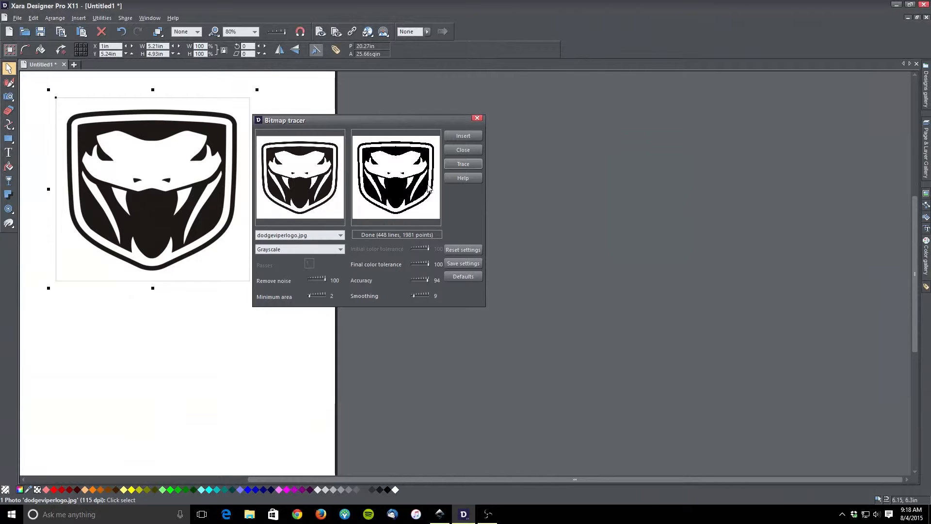
left_click(467, 136)
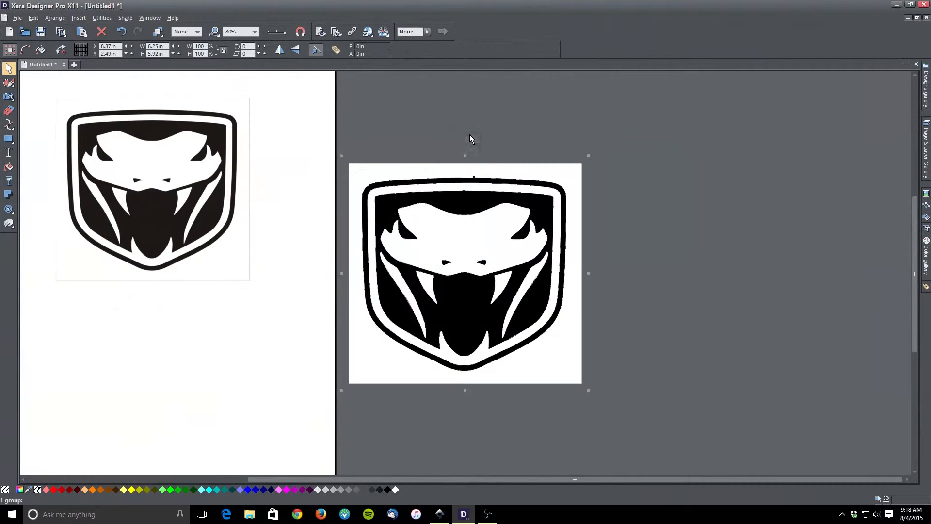
- Move the inserted trace partly onto the page over the original photo and examine the quality of its edges
left_click_drag(489, 200, 303, 218)
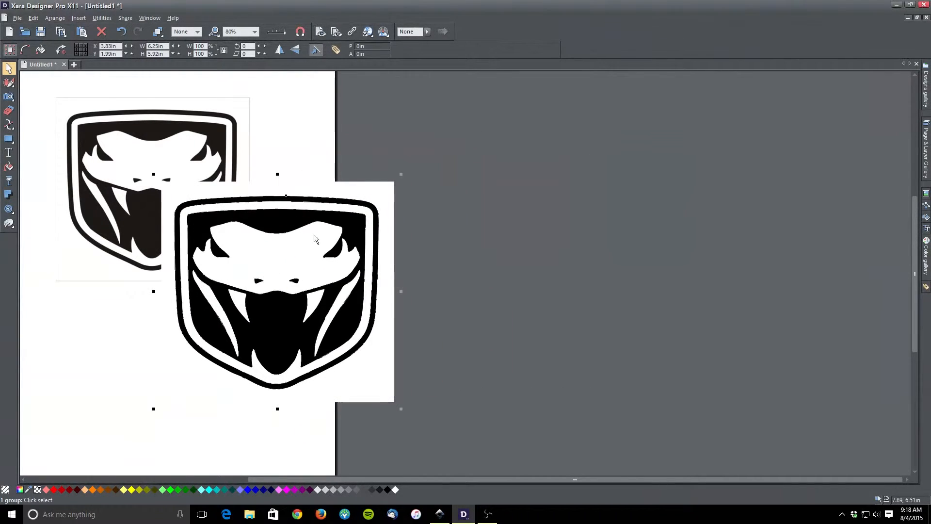
scroll(276, 201, "up", 4)
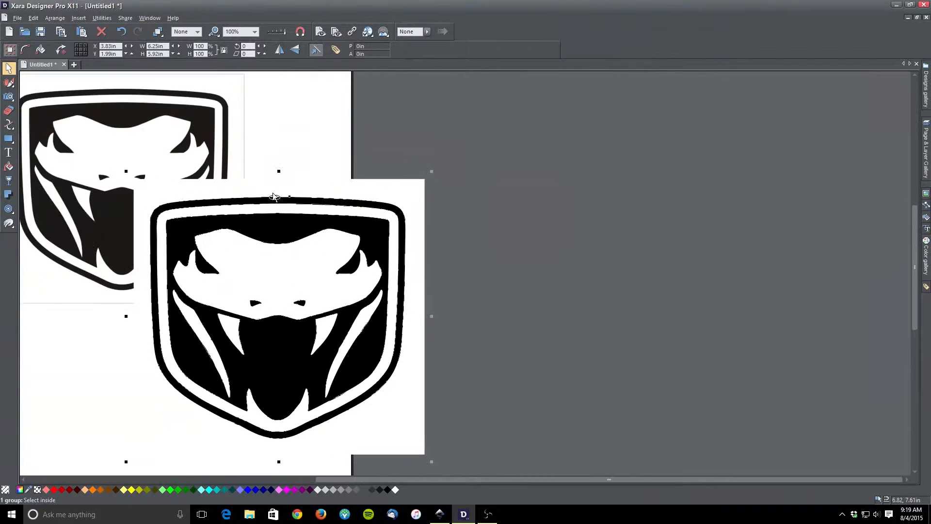
scroll(285, 214, "up", 2)
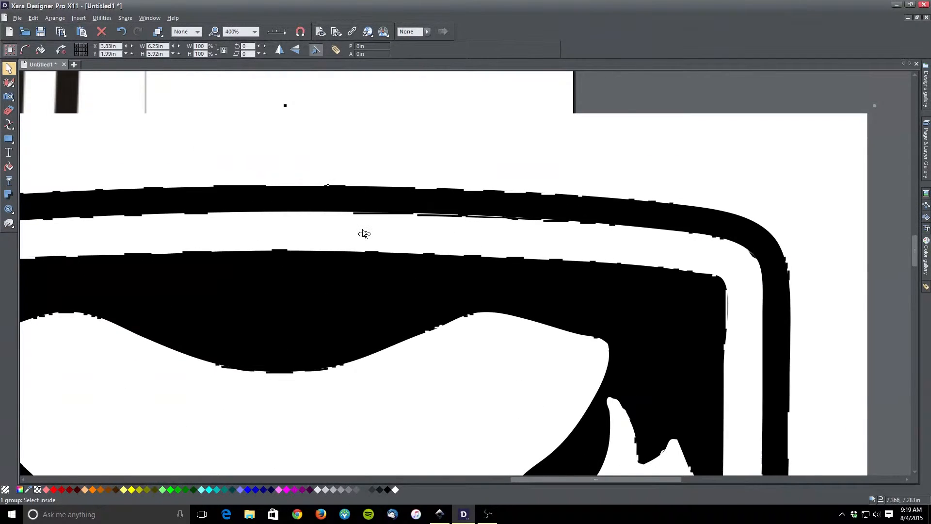
scroll(366, 233, "up", 2)
scroll(365, 232, "down", 5)
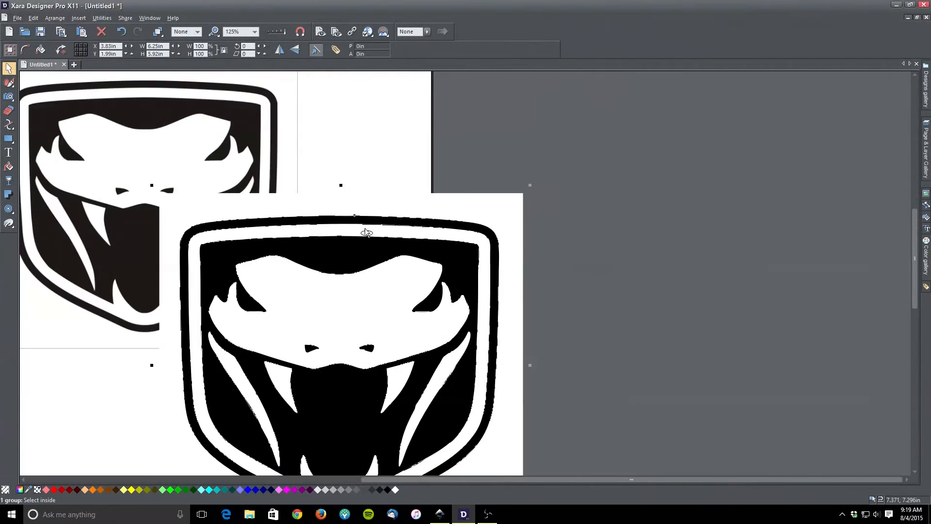
left_click_drag(354, 234, 364, 142)
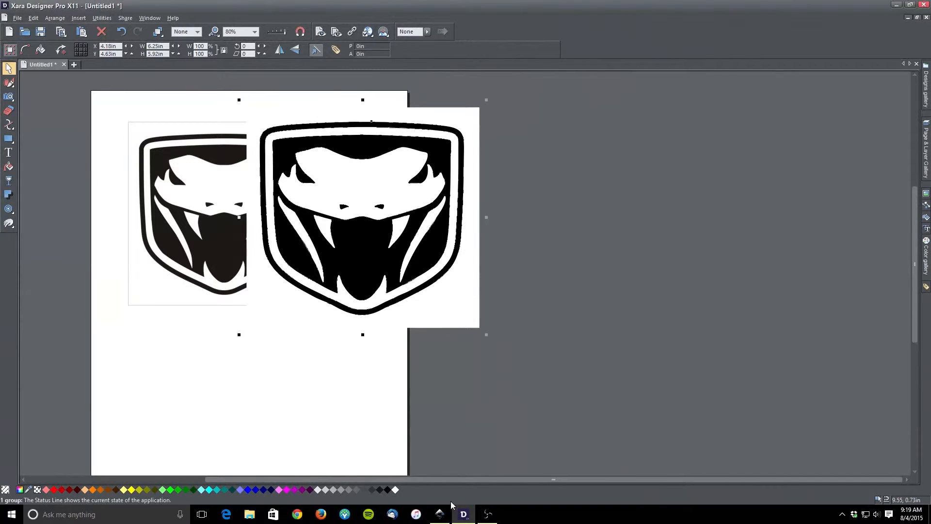
- Switch to Inkscape and move the viper logo image so that it straddles the page's left edge
left_click(439, 516)
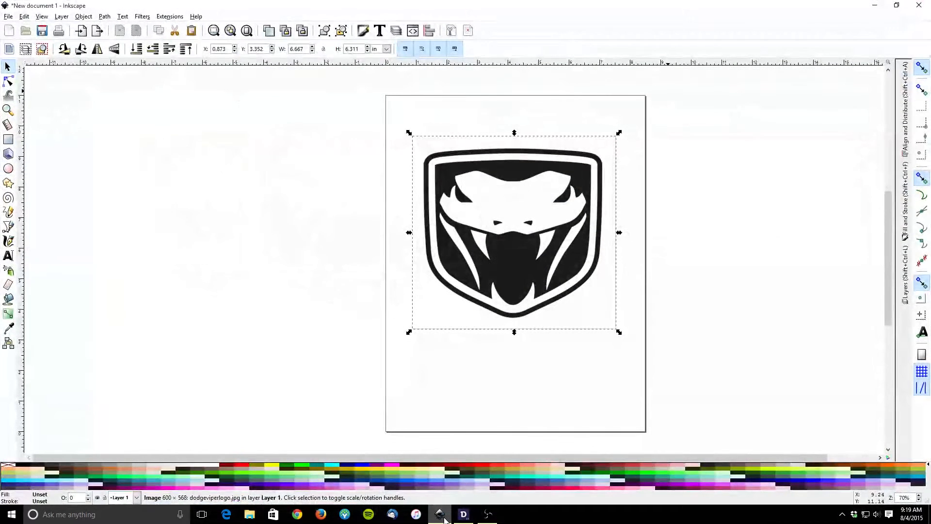
mouse_move(488, 518)
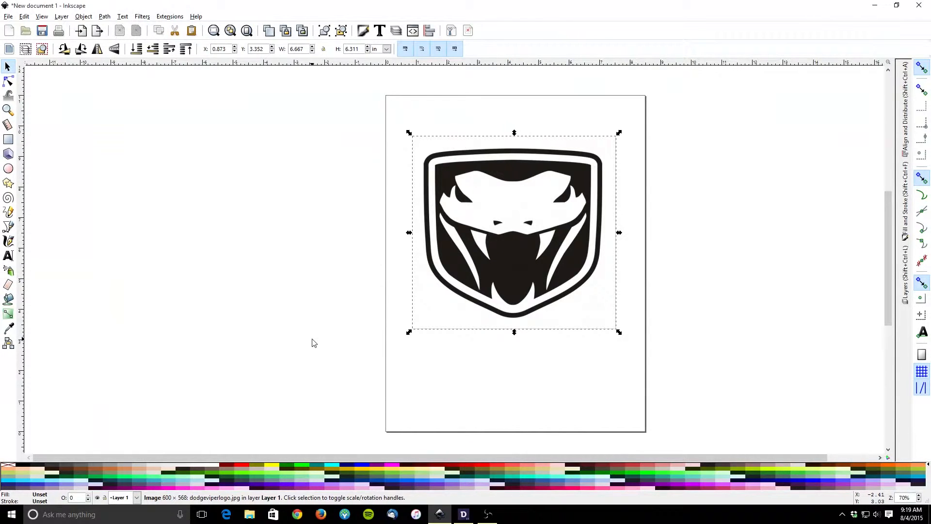
left_click_drag(527, 184, 388, 171)
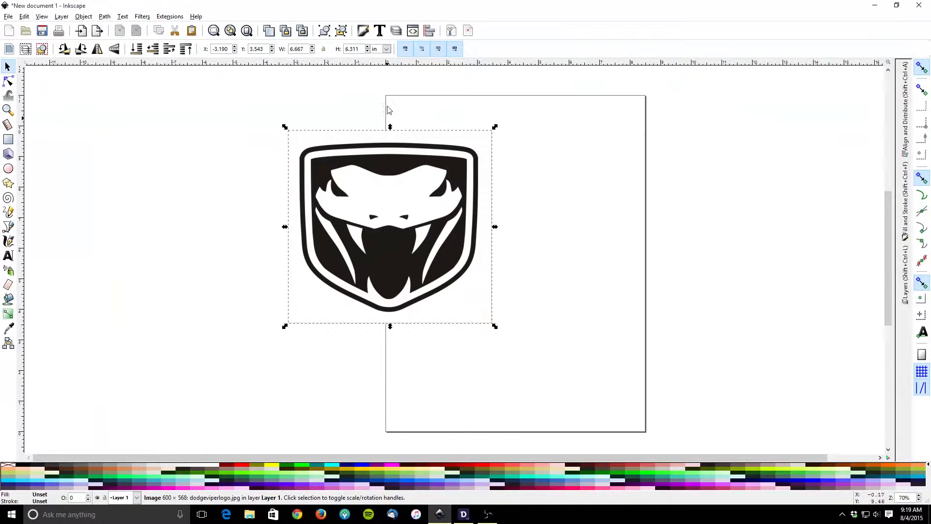
left_click_drag(382, 138, 628, 133)
left_click_drag(542, 133, 403, 133)
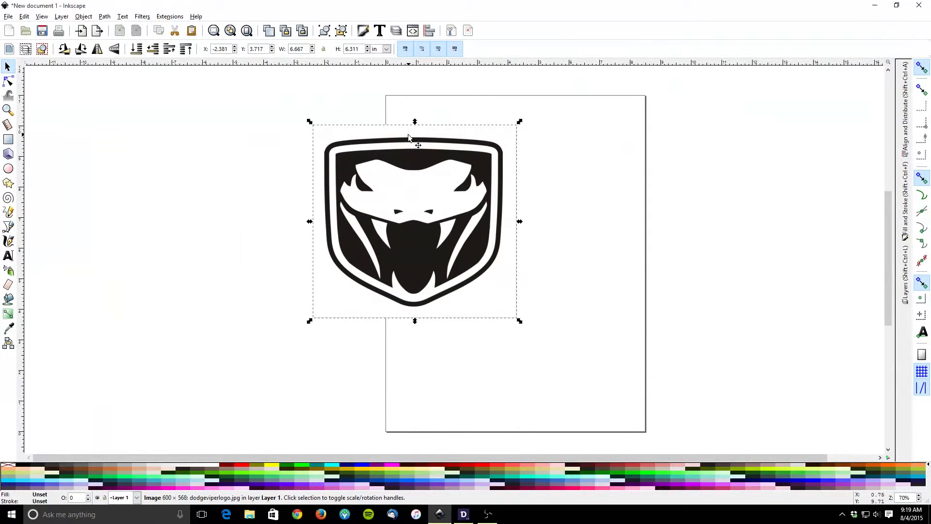
- Open Trace Bitmap for the logo image, move the dialog clear of the image and enable the live preview
right_click(408, 134)
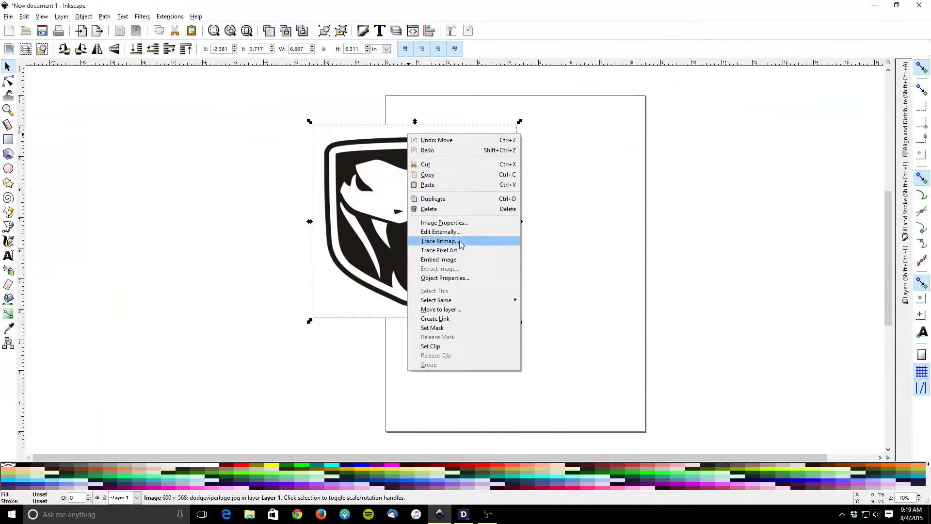
left_click(459, 109)
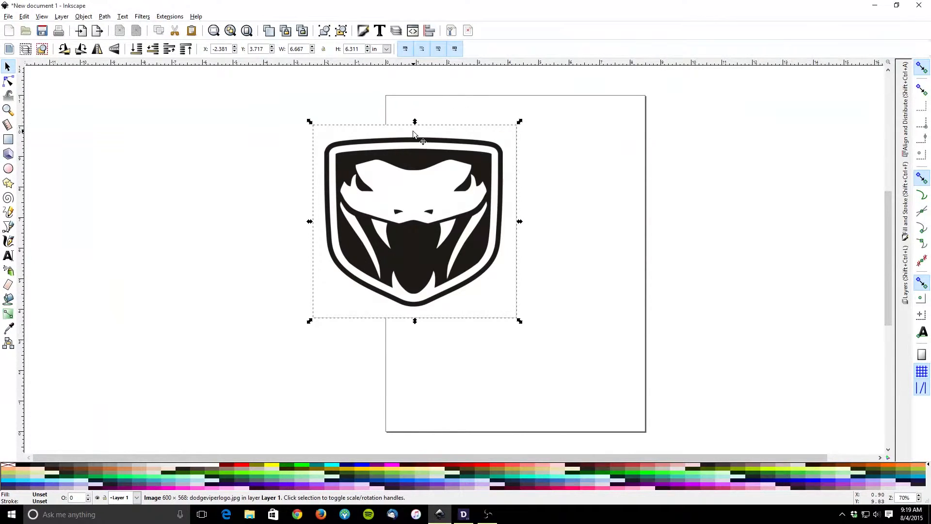
left_click(83, 17)
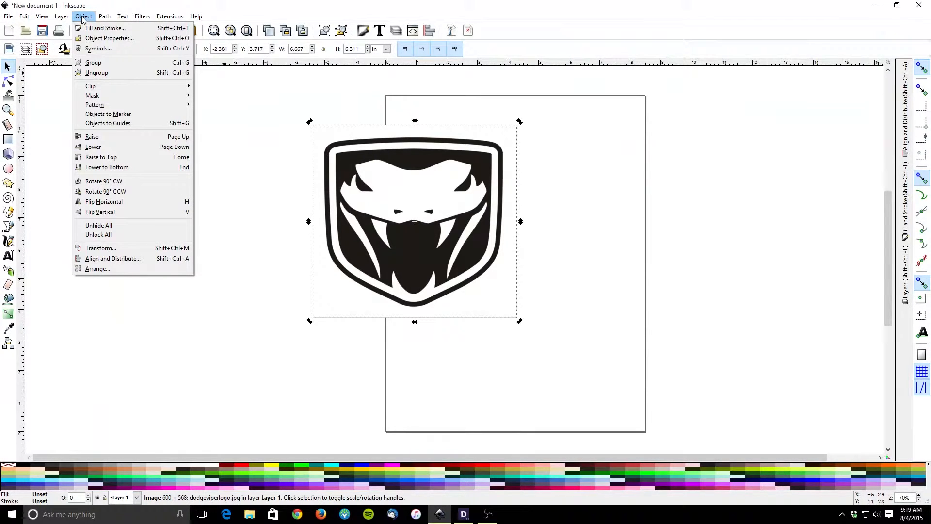
mouse_move(107, 18)
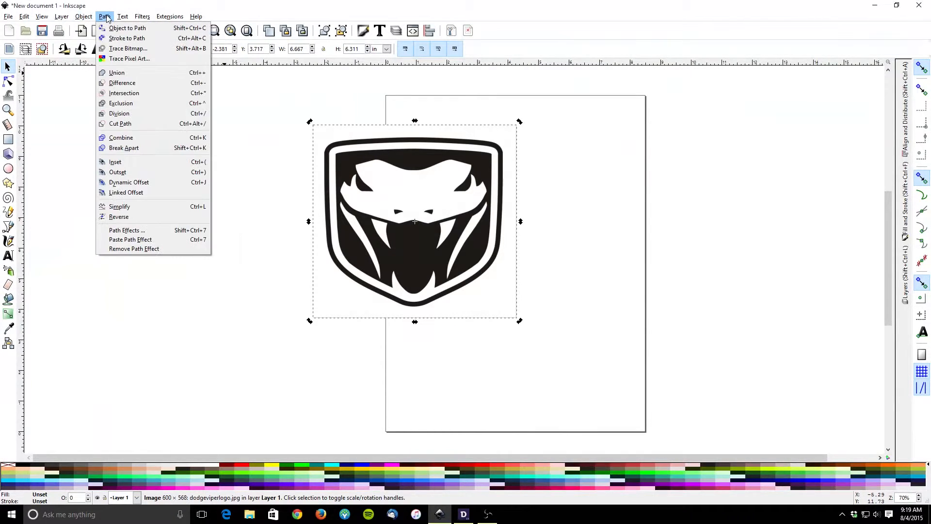
left_click(123, 49)
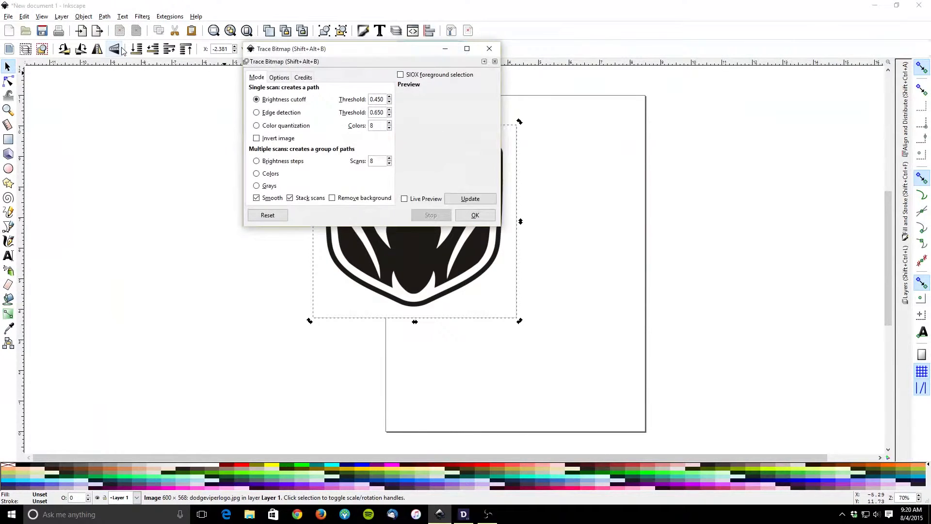
mouse_move(335, 53)
left_mouse_down()
mouse_move(170, 121)
mouse_move(148, 155)
left_mouse_up()
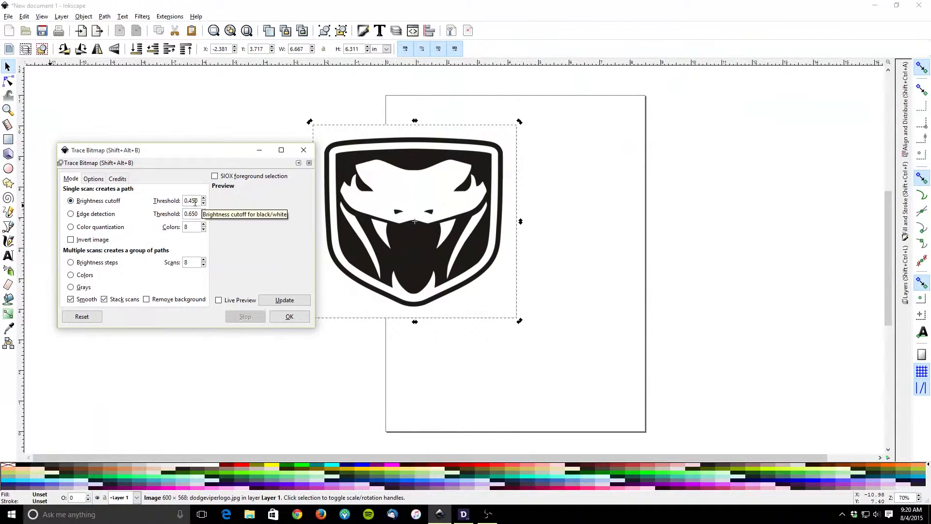
left_click(231, 300)
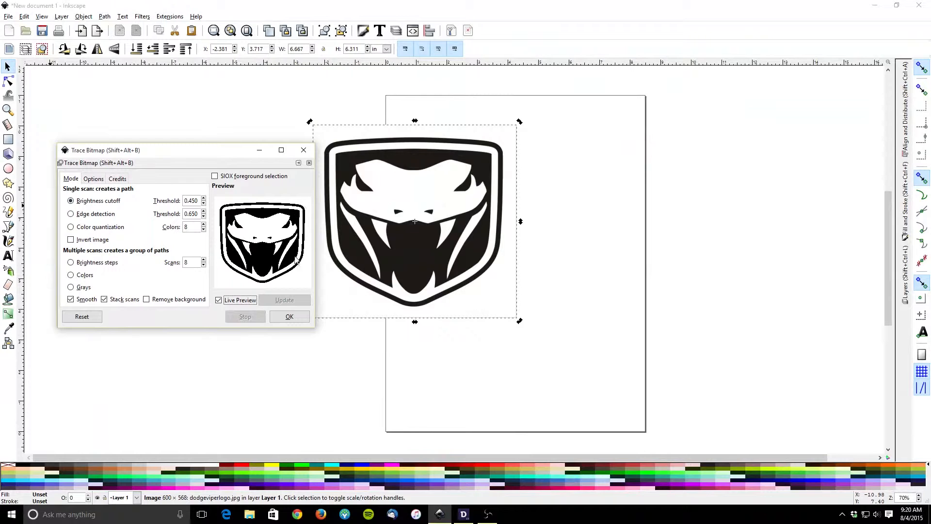
- Trace the logo using brightness cutoff with threshold 0.450 and move the traced vector off the page, left of the original image
left_click(294, 318)
left_click(294, 319)
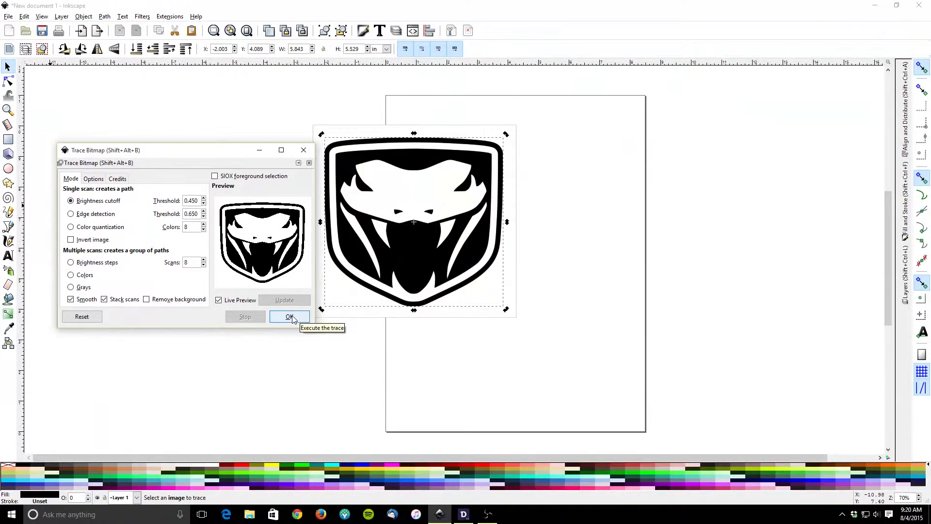
left_click(304, 149)
mouse_move(380, 152)
left_mouse_down()
mouse_move(361, 323)
mouse_move(163, 228)
mouse_move(119, 177)
left_mouse_up()
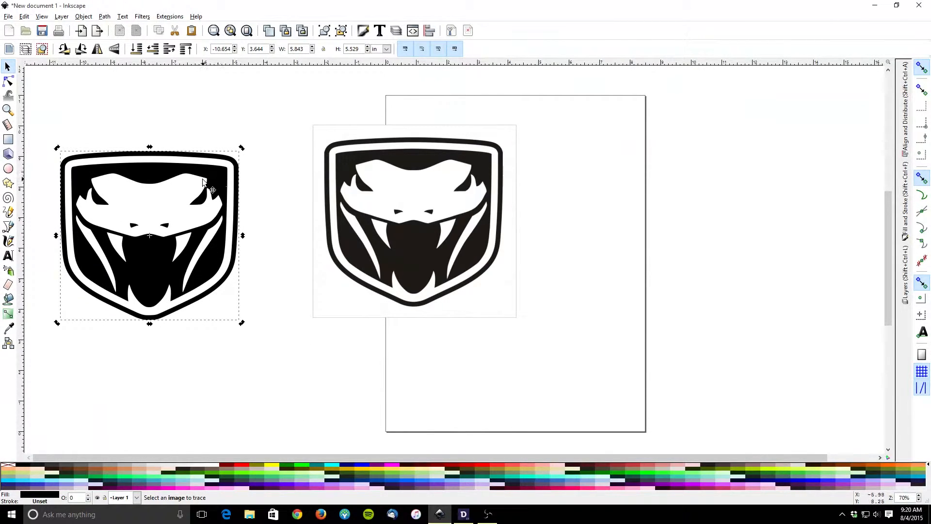
scroll(207, 180, "up", 6)
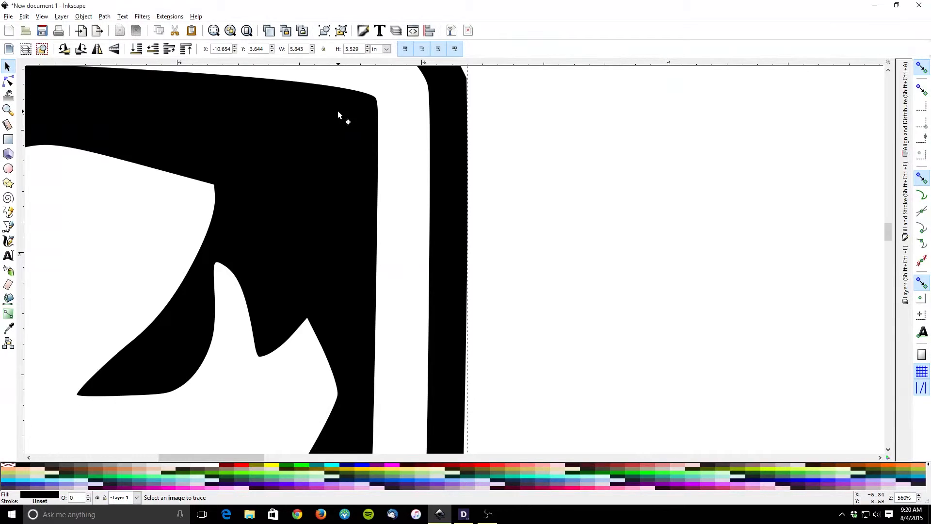
- Examine the traced vector's upper edges and corner curve at high magnification
scroll(318, 143, "up", 7)
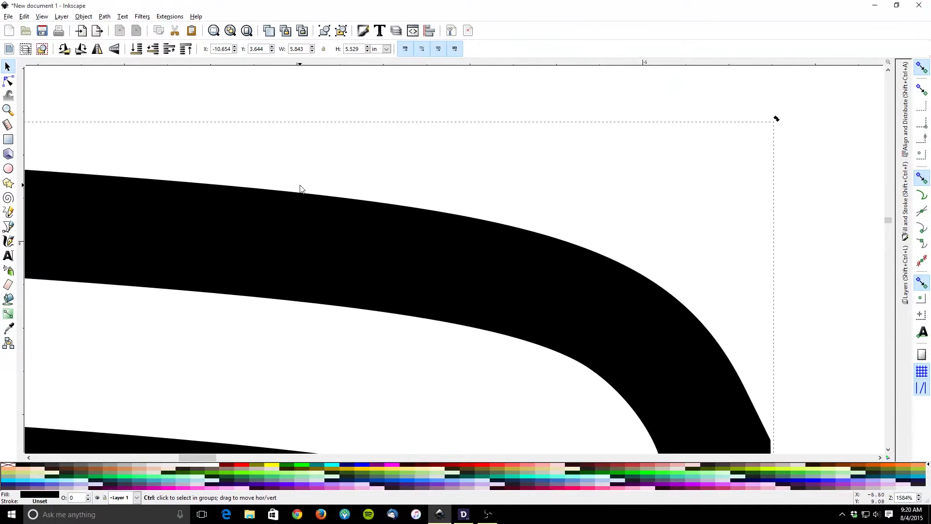
scroll(301, 190, "down", 9)
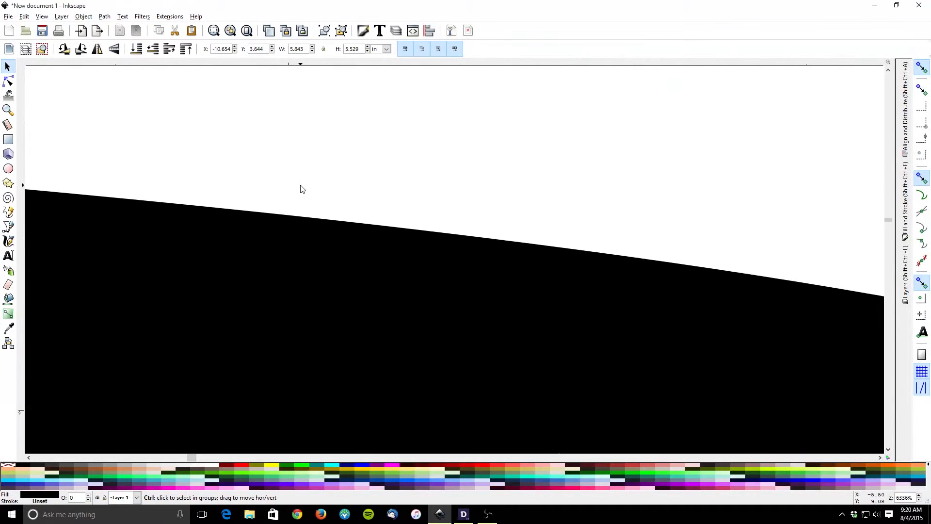
scroll(301, 189, "down", 4)
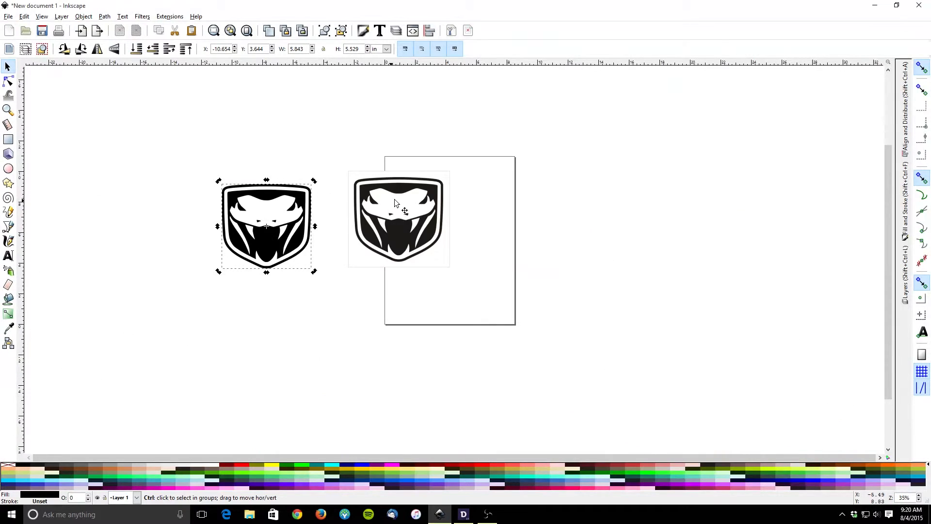
- Move the original logo image to the page's upper-right corner and the traced vector onto the page's left edge
left_click_drag(397, 202, 546, 126)
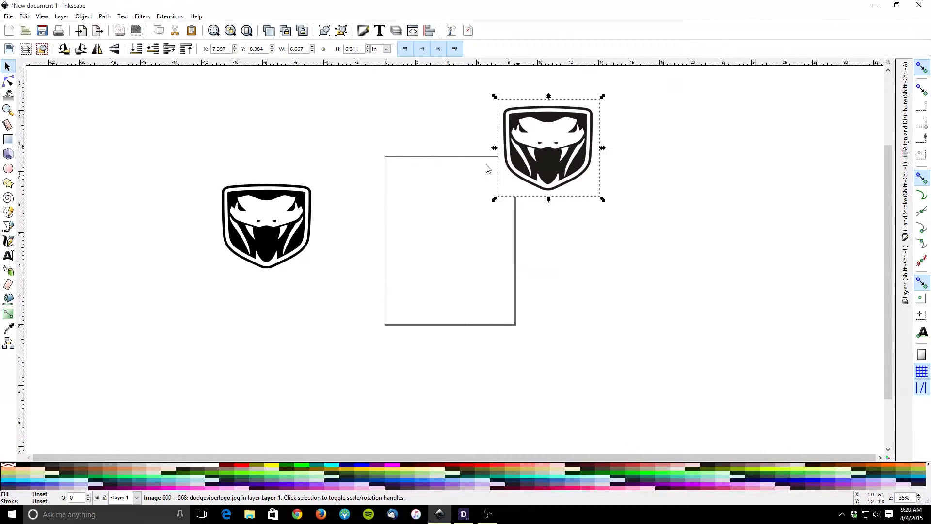
left_click(272, 240)
left_click_drag(270, 239, 394, 233)
- Recolour the traced vector logo, trying a dark red fill before settling on bright red
scroll(394, 211, "up", 2)
scroll(394, 212, "up", 1)
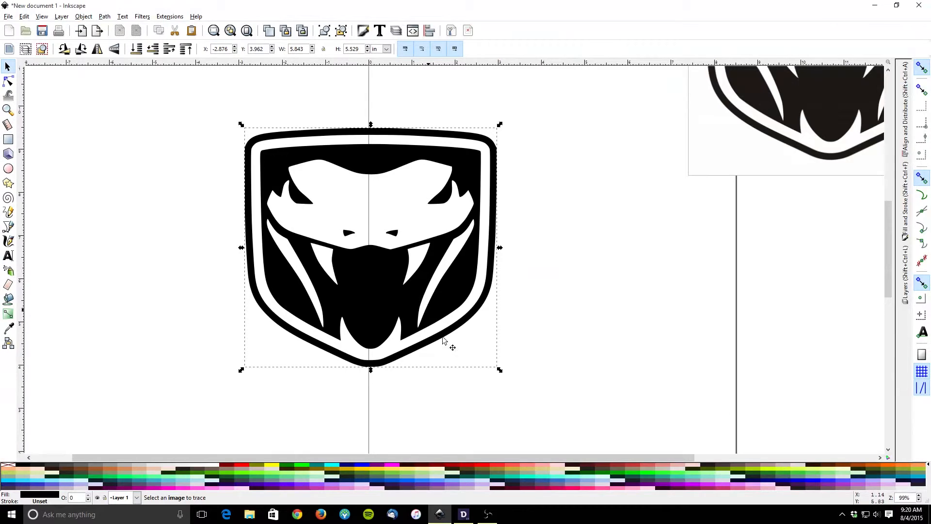
left_click(450, 468)
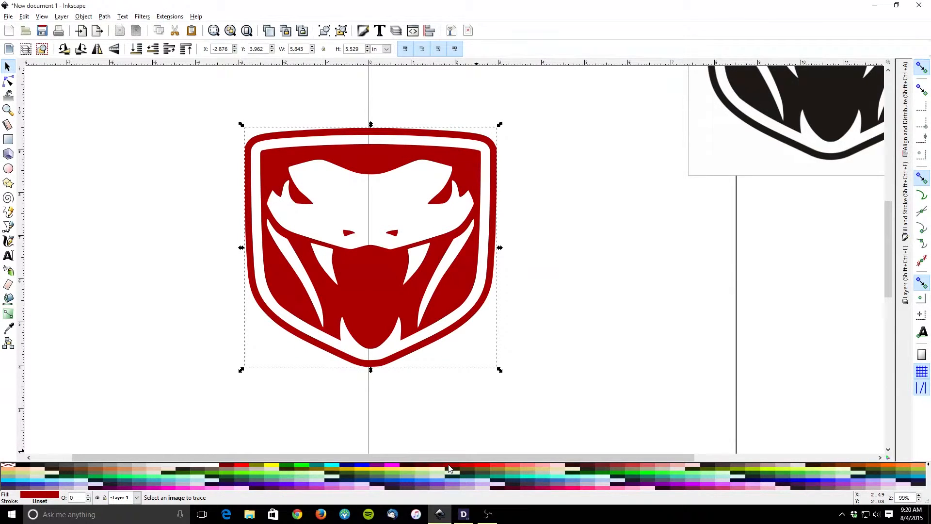
left_click(482, 465)
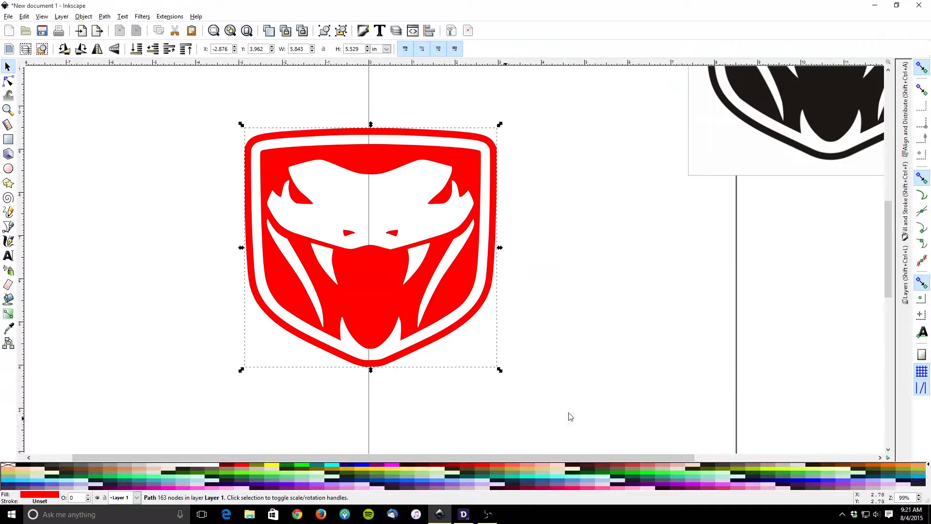
- Switch to Xara Designer Pro and ungroup the traced logo
left_click(463, 515)
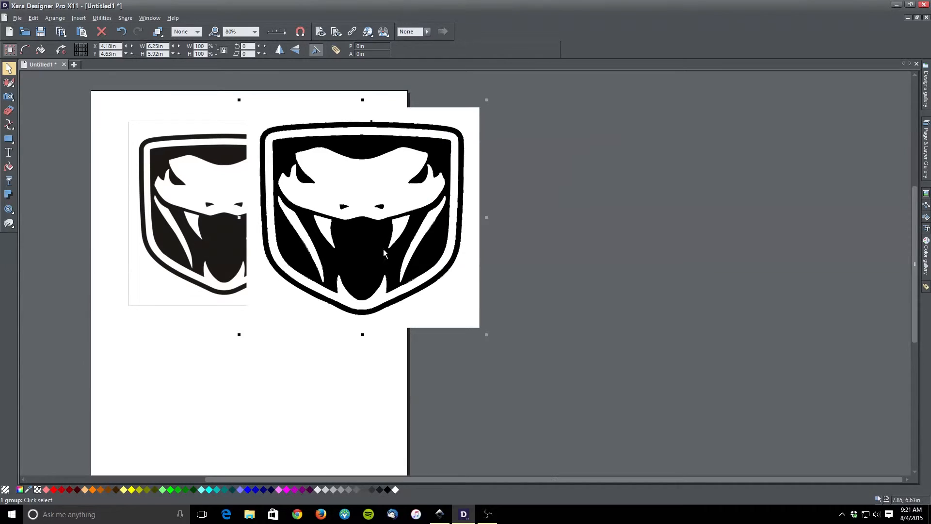
right_click(392, 199)
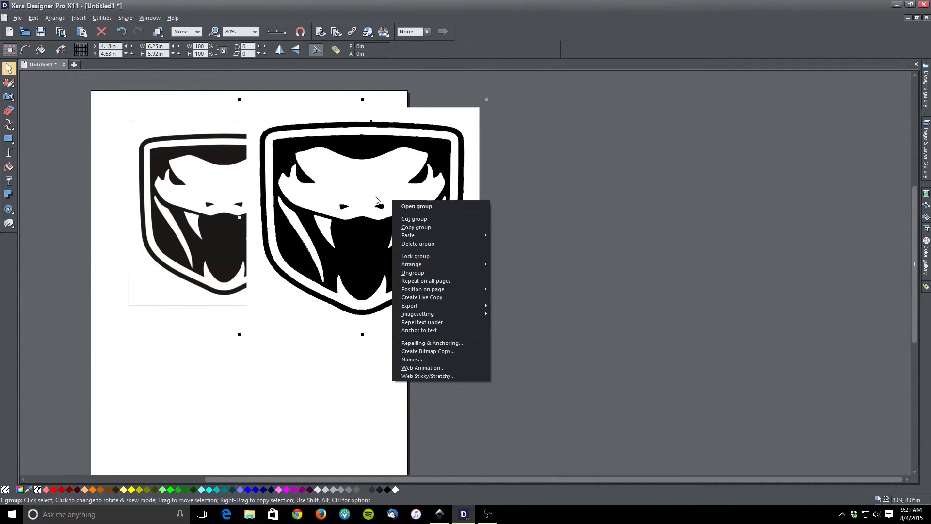
left_click(416, 272)
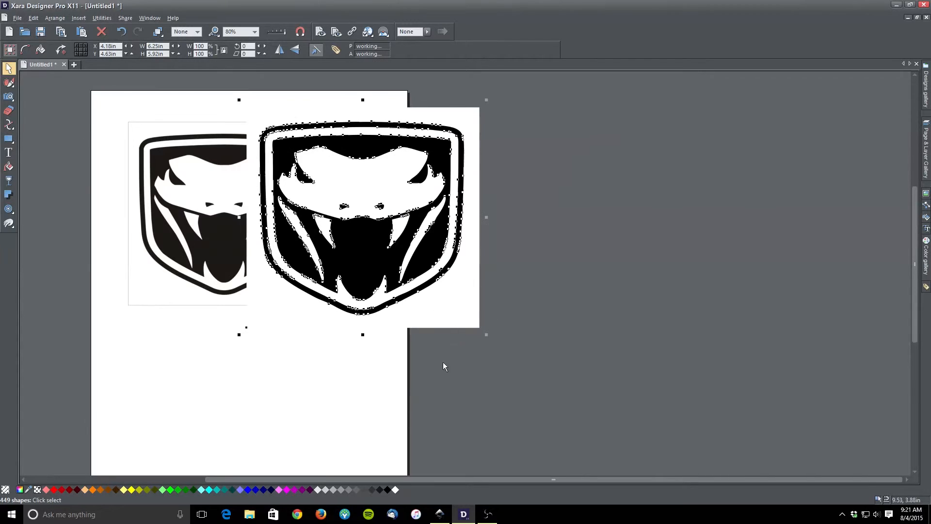
- Pull the trace's white background, white border shape and outer black shield away to the empty area right of the page
left_click(449, 311)
left_click_drag(450, 312, 747, 339)
left_click(438, 270)
left_click(420, 278)
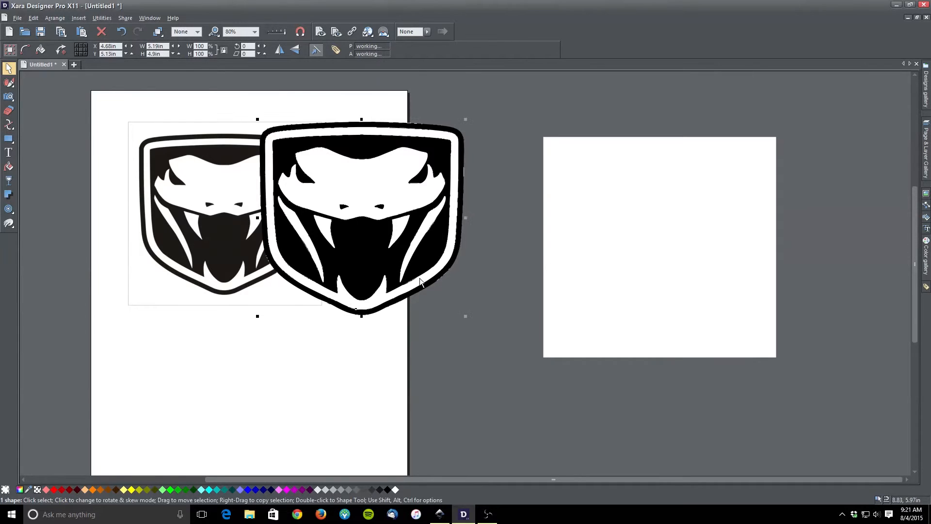
left_click_drag(420, 278, 702, 332)
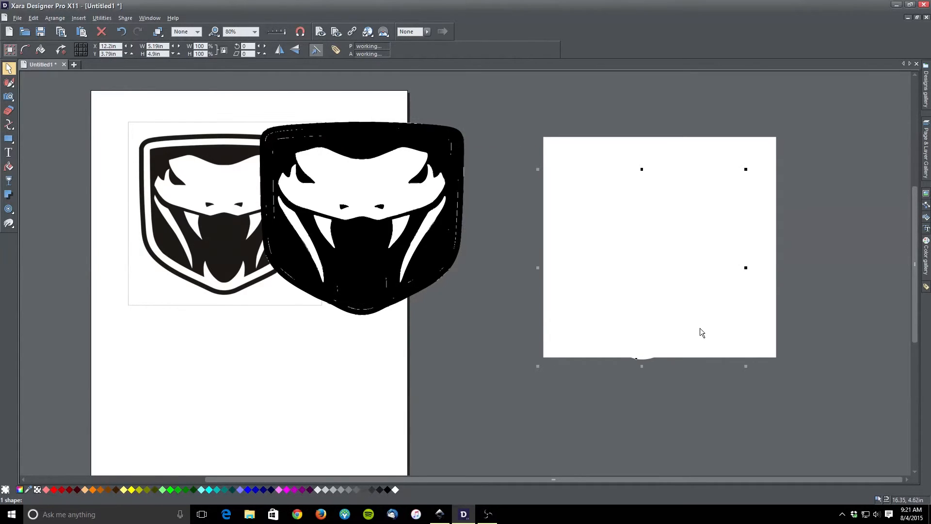
left_click(418, 283)
left_click_drag(417, 282, 712, 370)
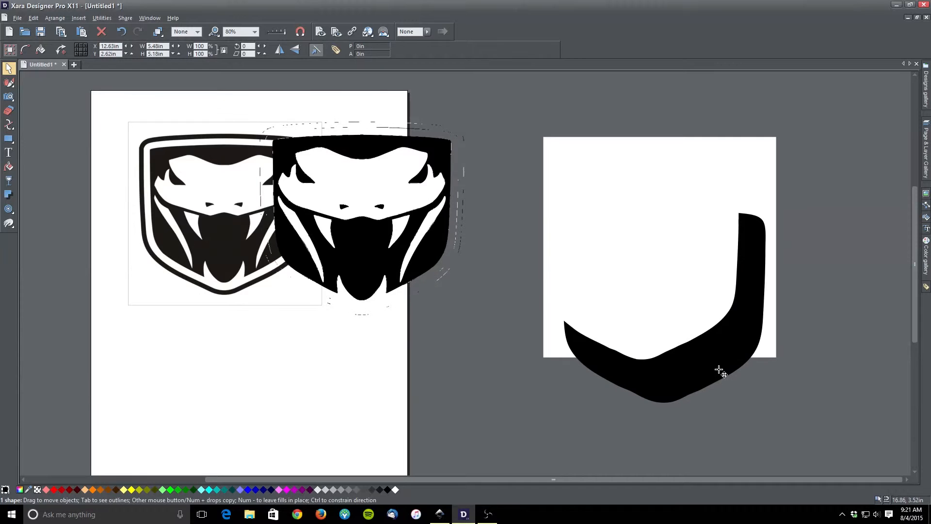
- Pull the inner black shield, white snake head and white right-hand stripe out of the trace to the area right of the page
left_click(427, 258)
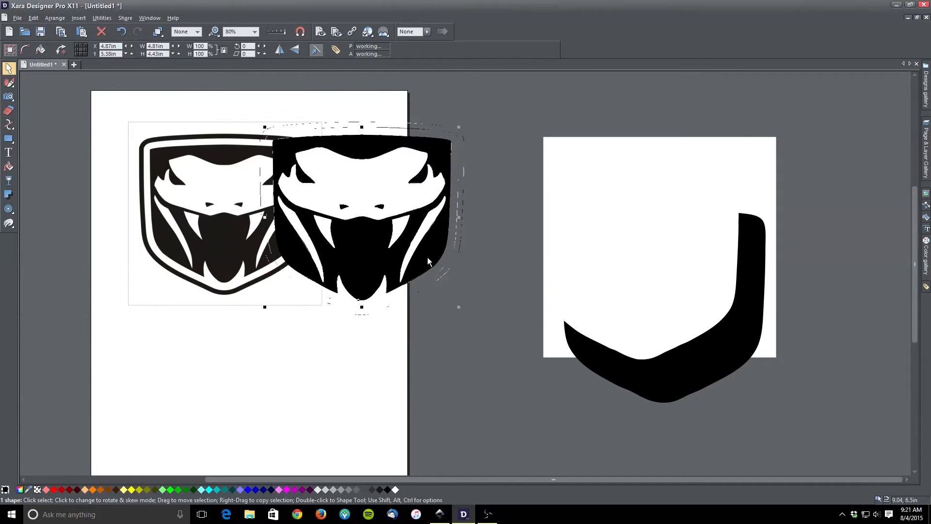
left_click_drag(426, 258, 623, 434)
left_click_drag(391, 193, 600, 111)
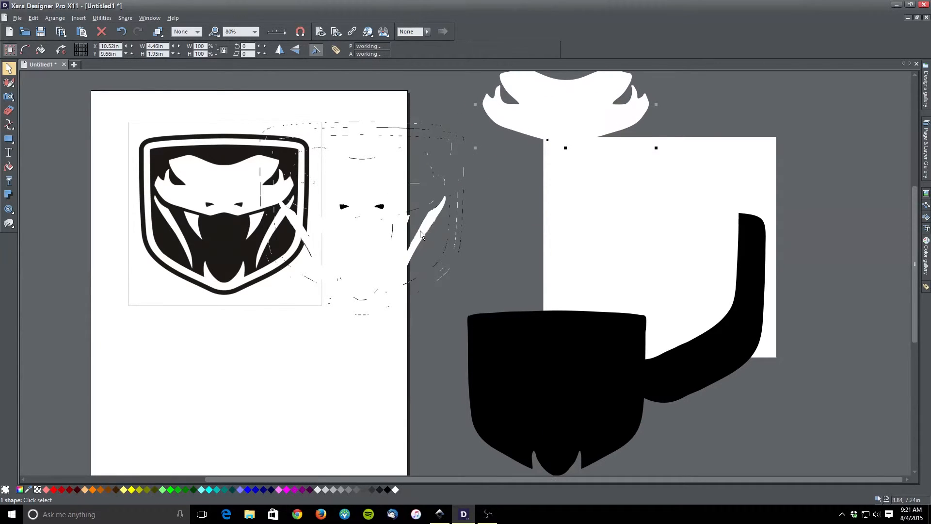
left_click_drag(421, 233, 575, 233)
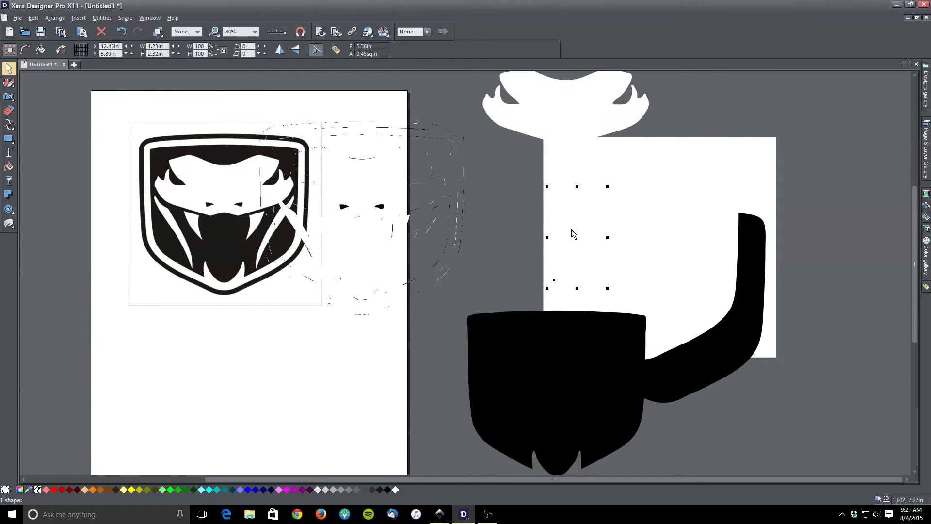
- Inspect the tiny leftover fragments along the trace's outline by selecting individual ones, and clear the selection
left_click(447, 234)
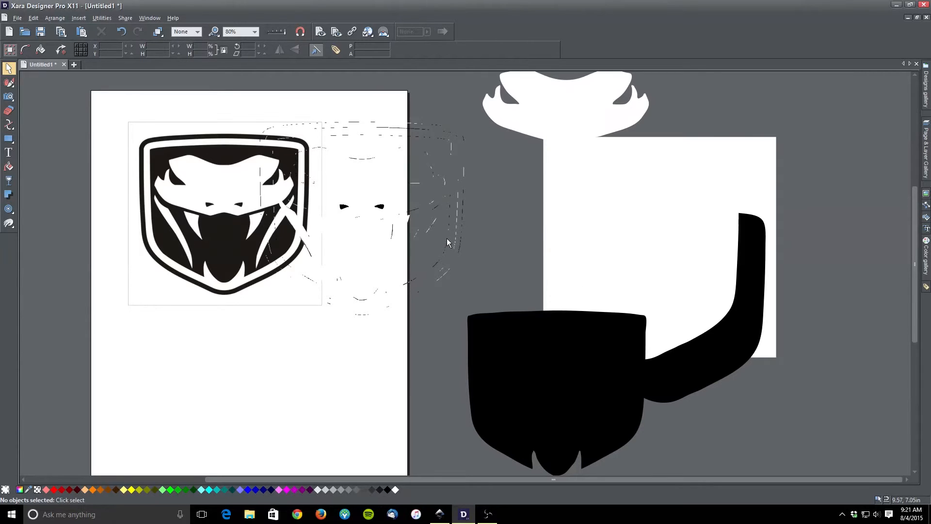
left_click(447, 239)
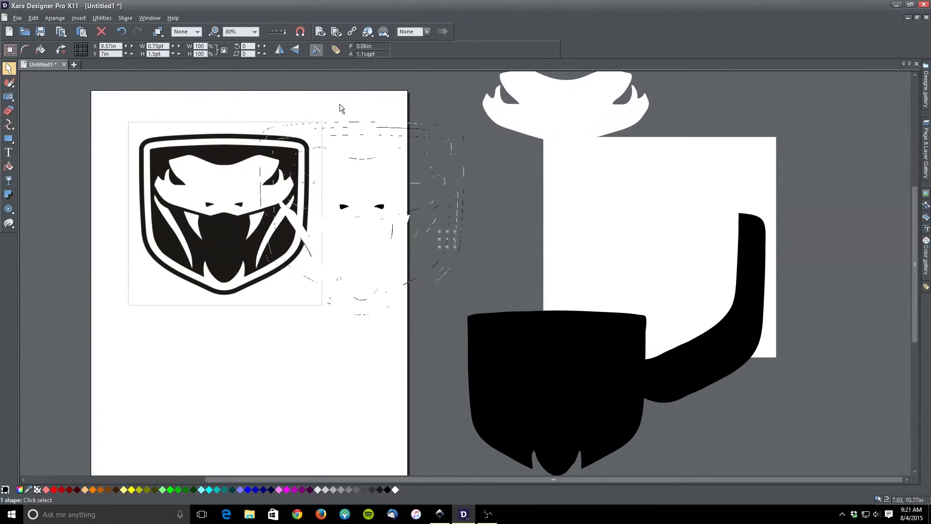
left_click(357, 123)
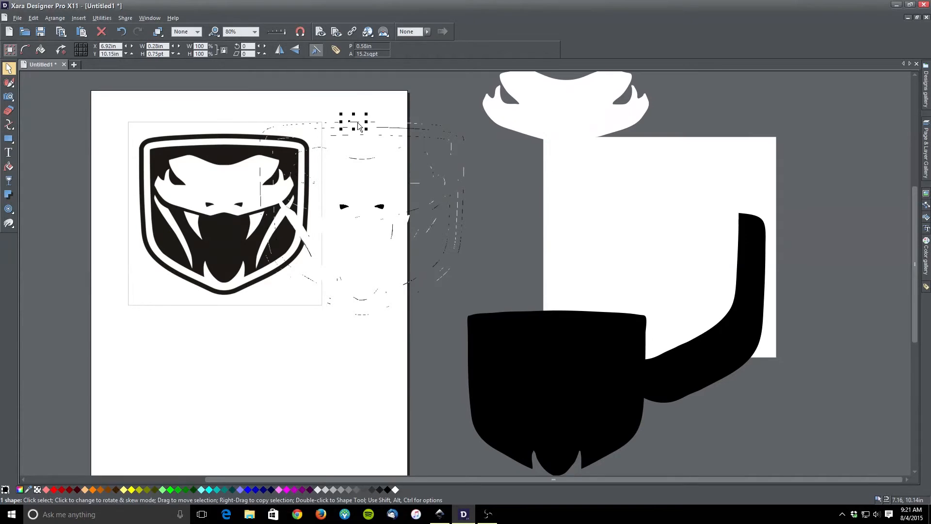
left_click(510, 218)
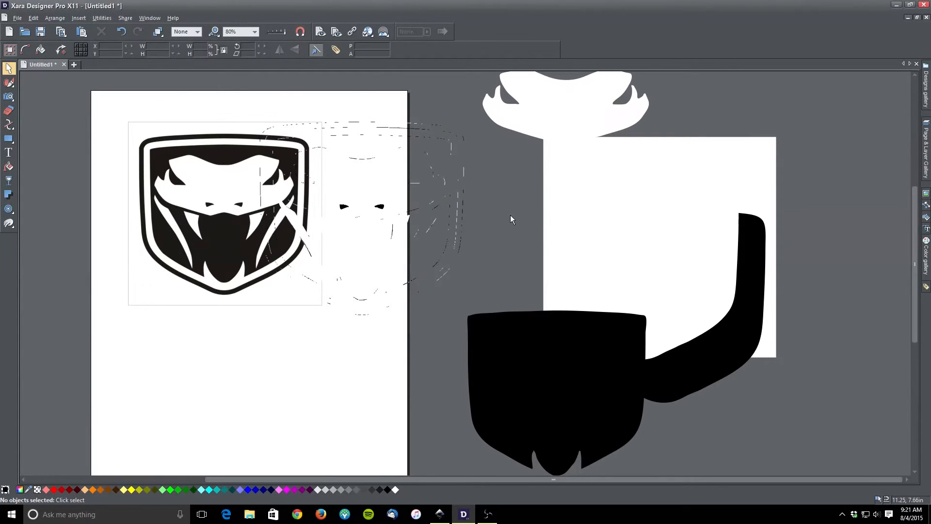